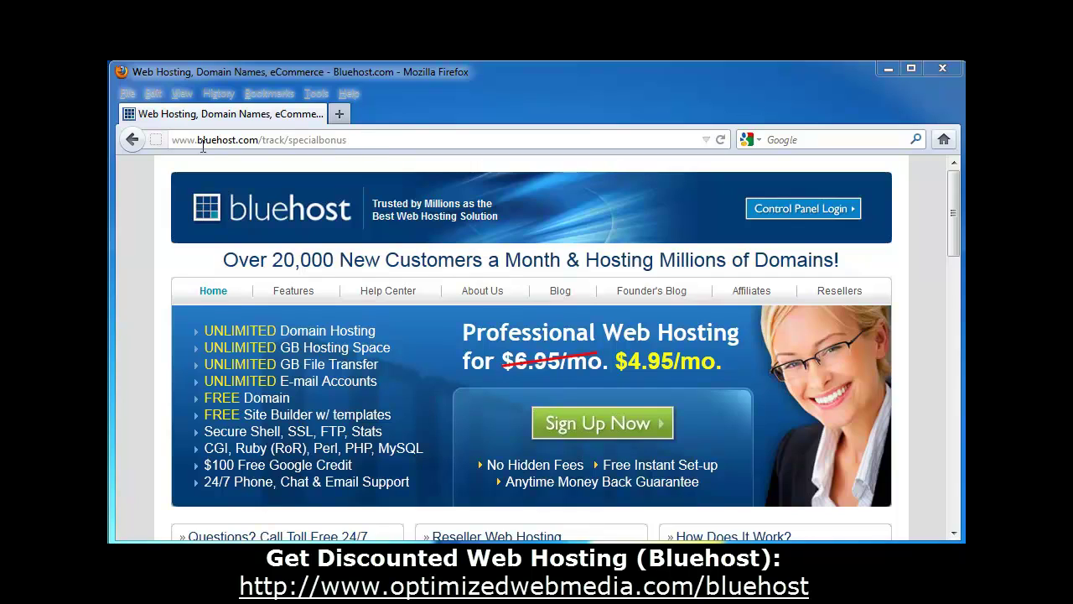
Load the special-bonus link and look over the Bluehost home page's $4.95/mo hosting offer.
left_click(367, 139)
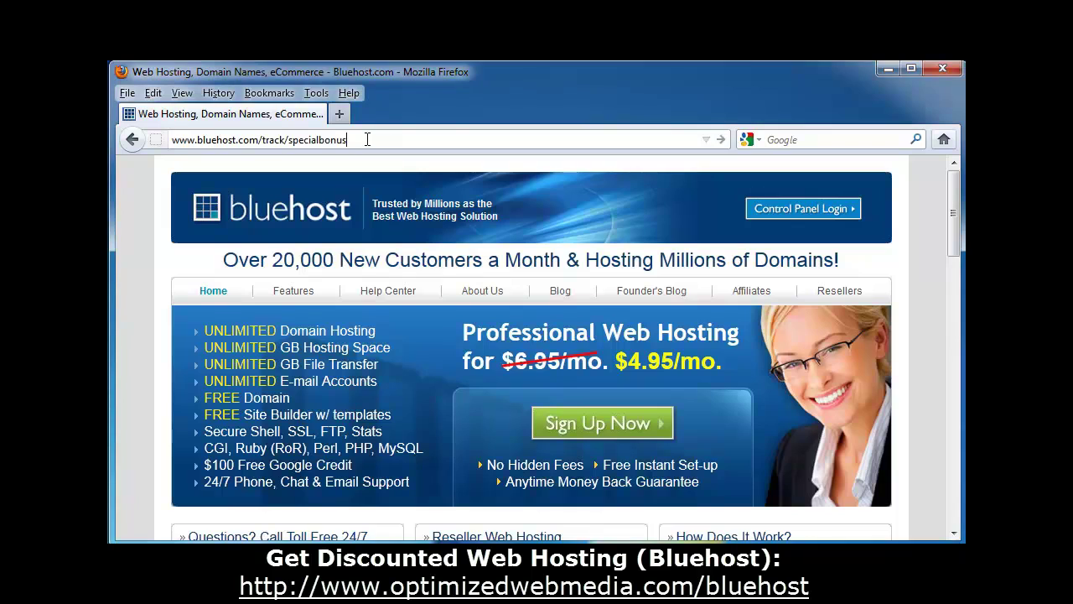
key("Return")
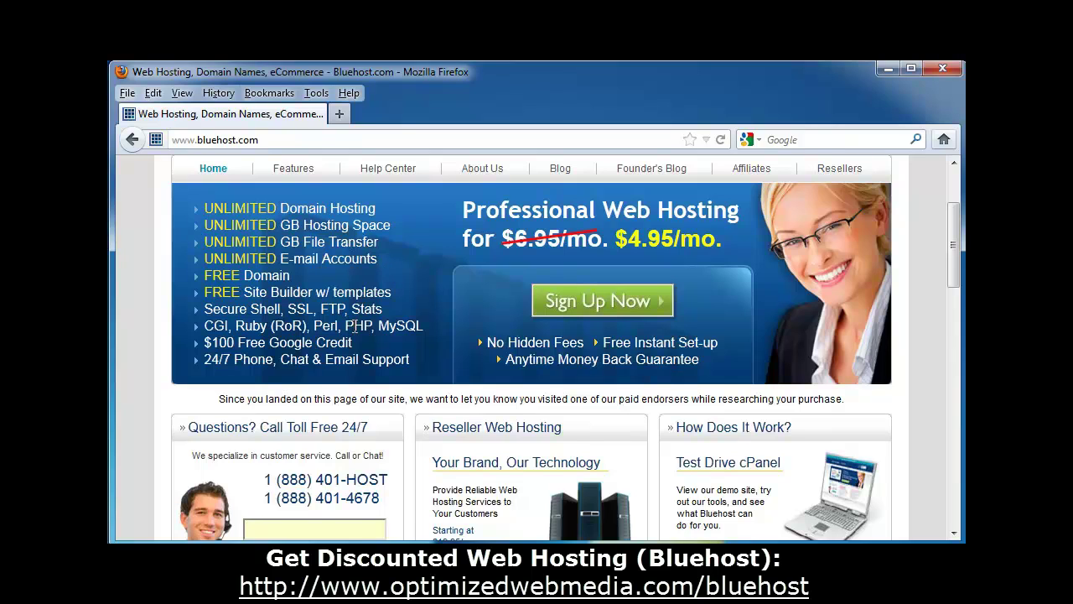
scroll(353, 325, "down", 2)
scroll(353, 325, "down", 2)
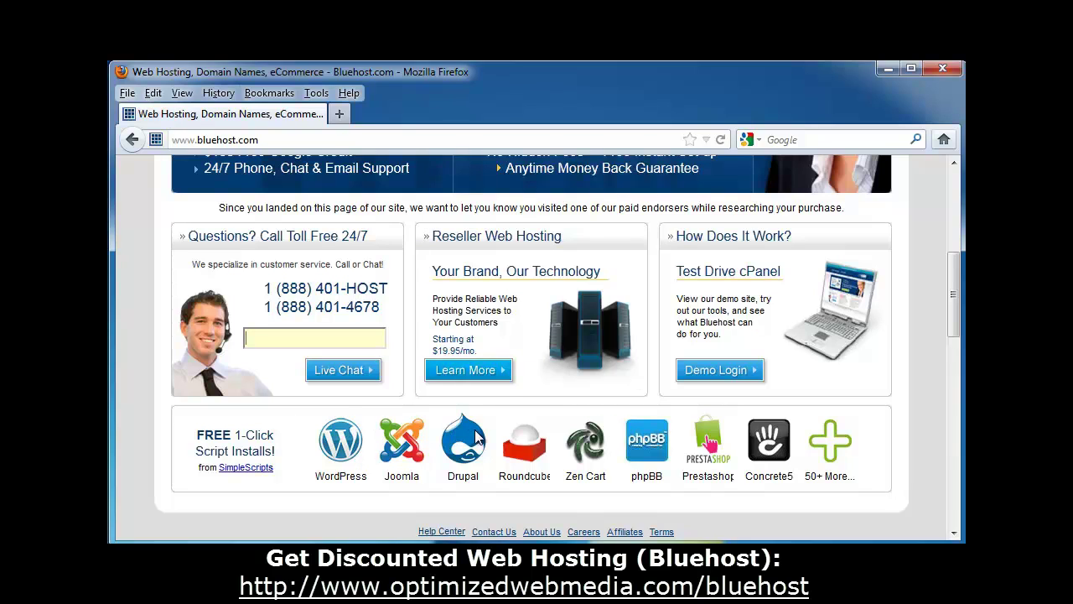
scroll(527, 419, "up", 5)
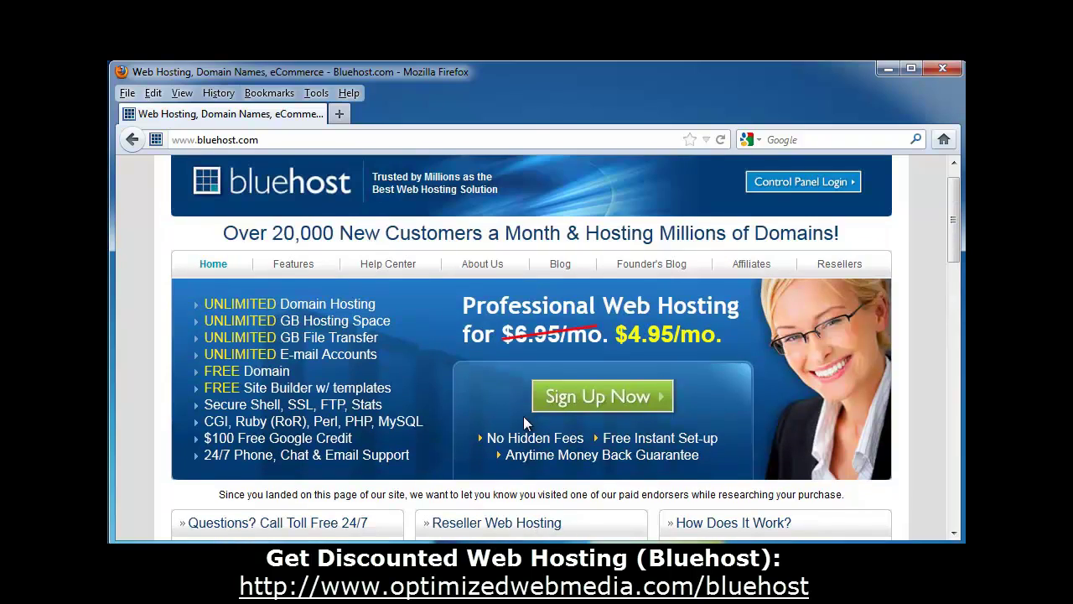
Start the hosting signup and choose the existing-domain option with the .com extension.
left_click(625, 403)
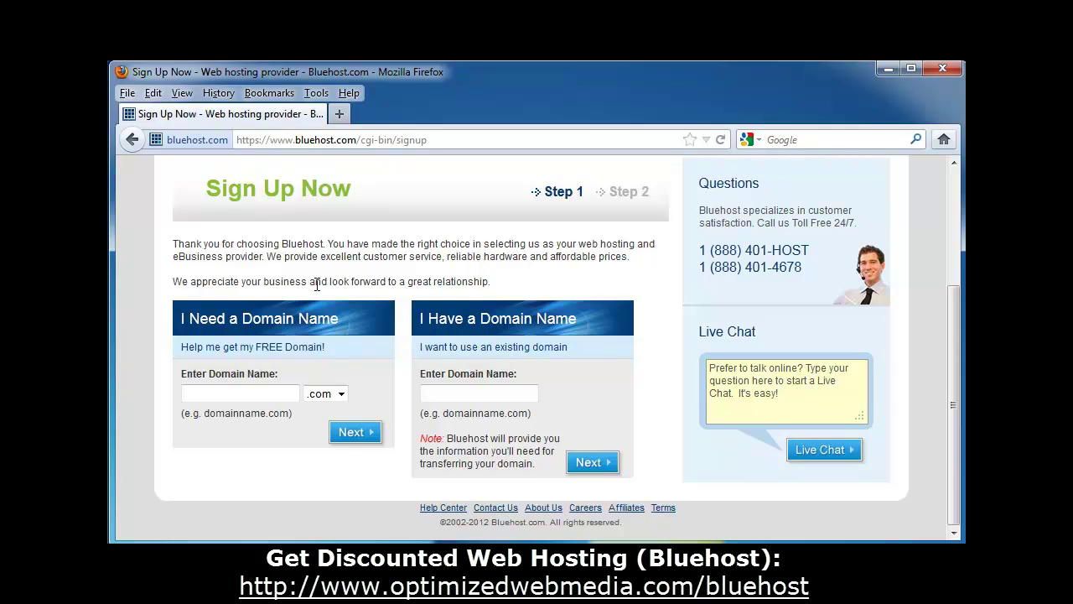
left_click(482, 393)
left_click(342, 394)
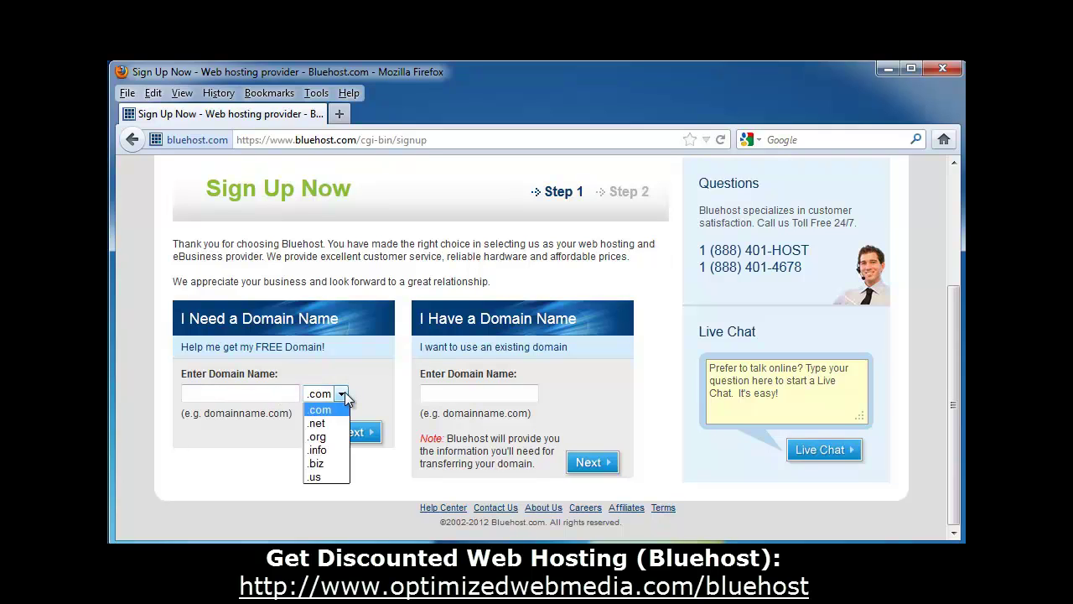
left_click(368, 398)
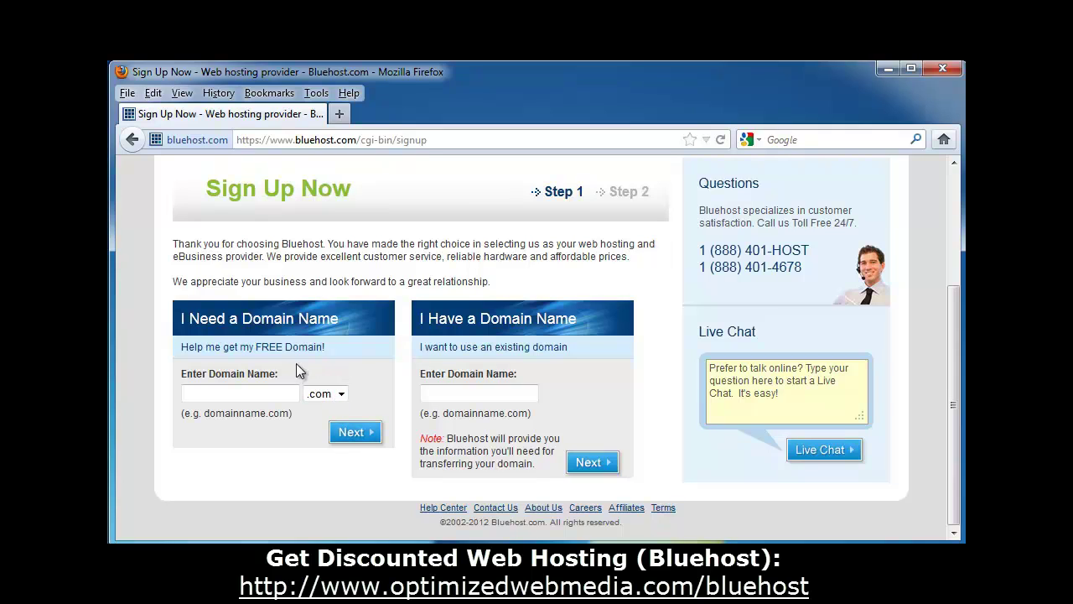
Enter WordpressTutorialHub.com as the existing domain name.
left_click(457, 394)
type("Word")
type("presstu")
key("BackSpace")
key("BackSpace")
type("T")
type("utorialHub.c")
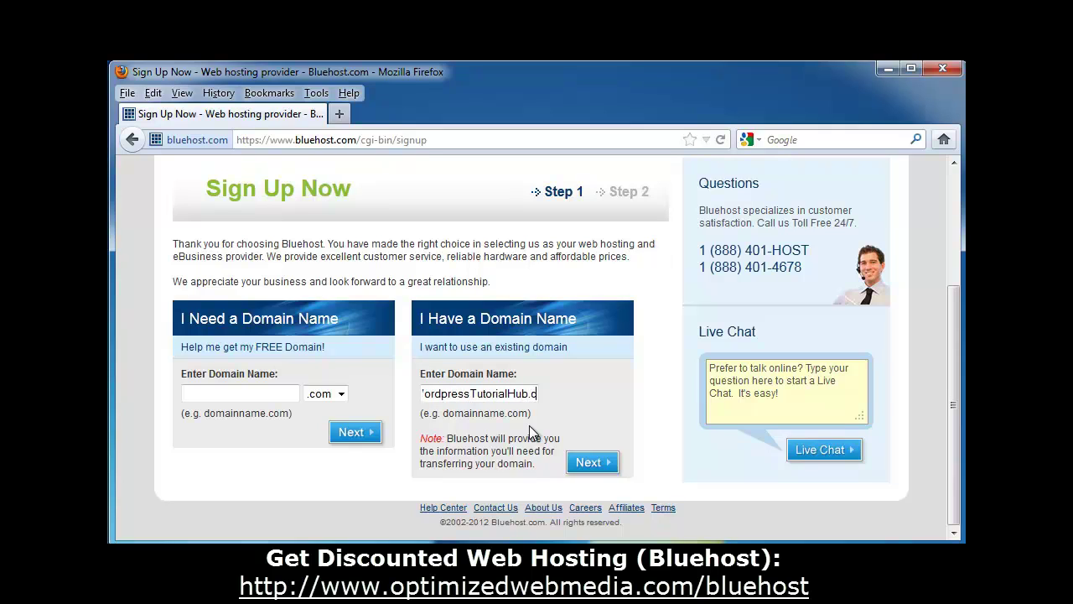
type("om")
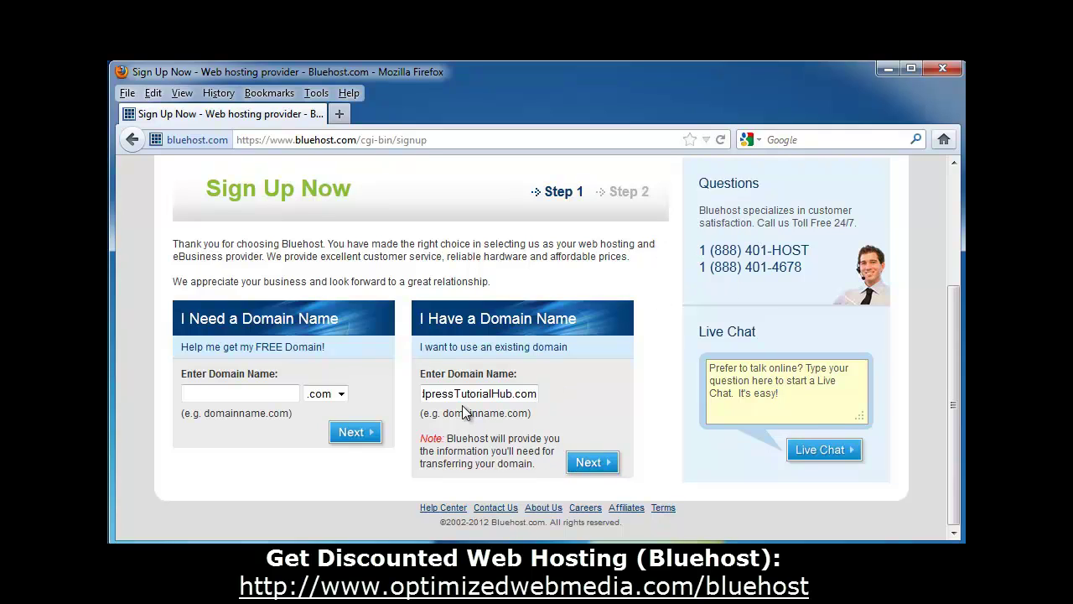
Submit the domain, then move through the account information fields down to the Pro package.
left_click(579, 464)
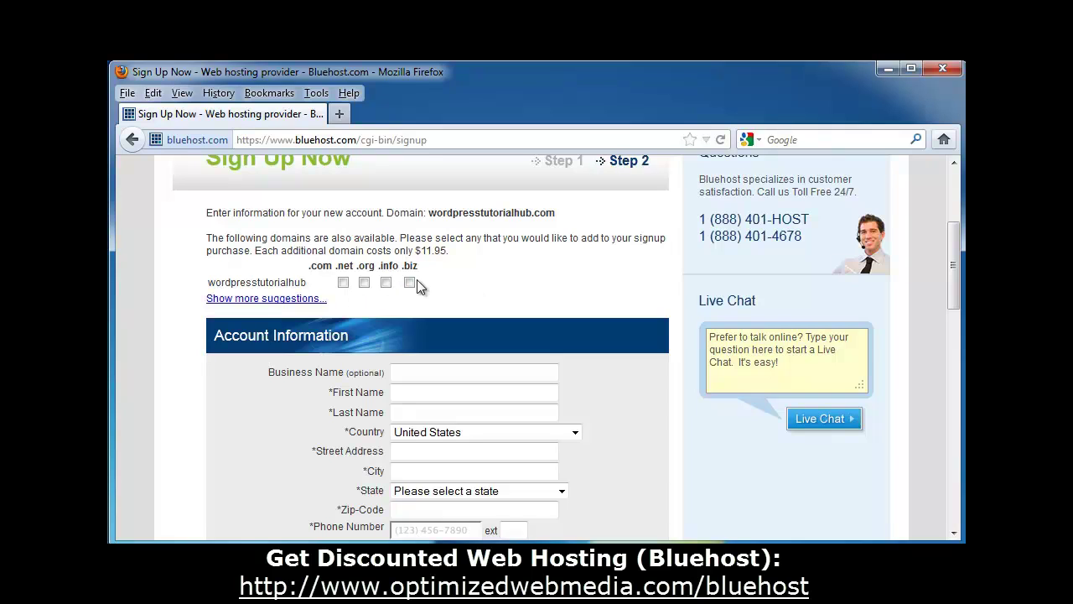
scroll(657, 399, "down", 2)
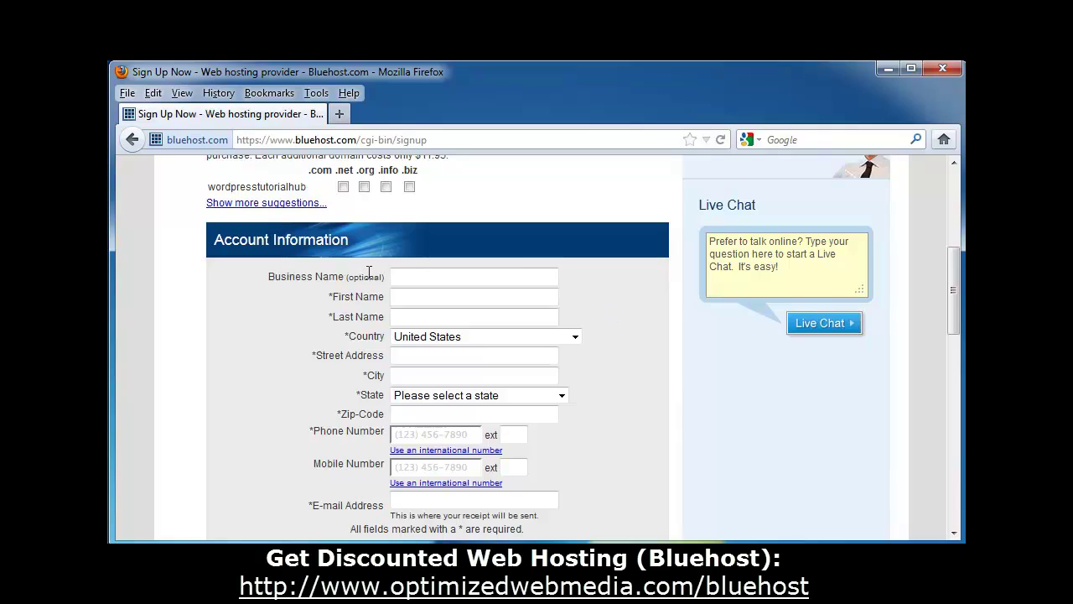
left_click(458, 279)
left_click(393, 297)
key("Tab")
key("Tab")
key("Tab")
key("Tab")
key("Tab")
key("Tab")
left_click(424, 498)
scroll(611, 480, "down", 6)
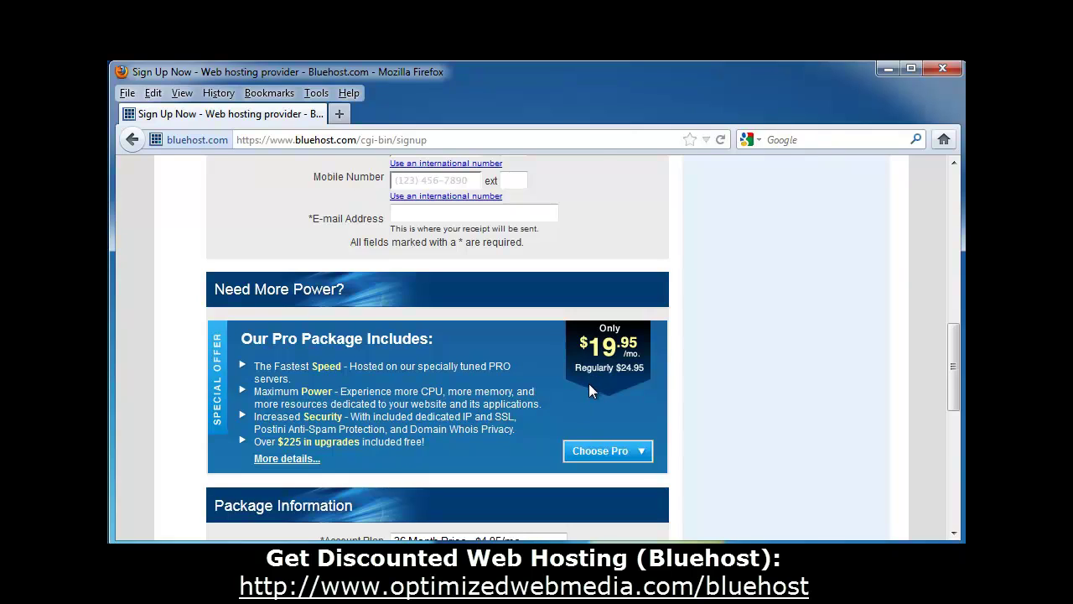
Select '24 Month Price - $5.95/mo' in the Account Plan dropdown.
scroll(676, 415, "down", 4)
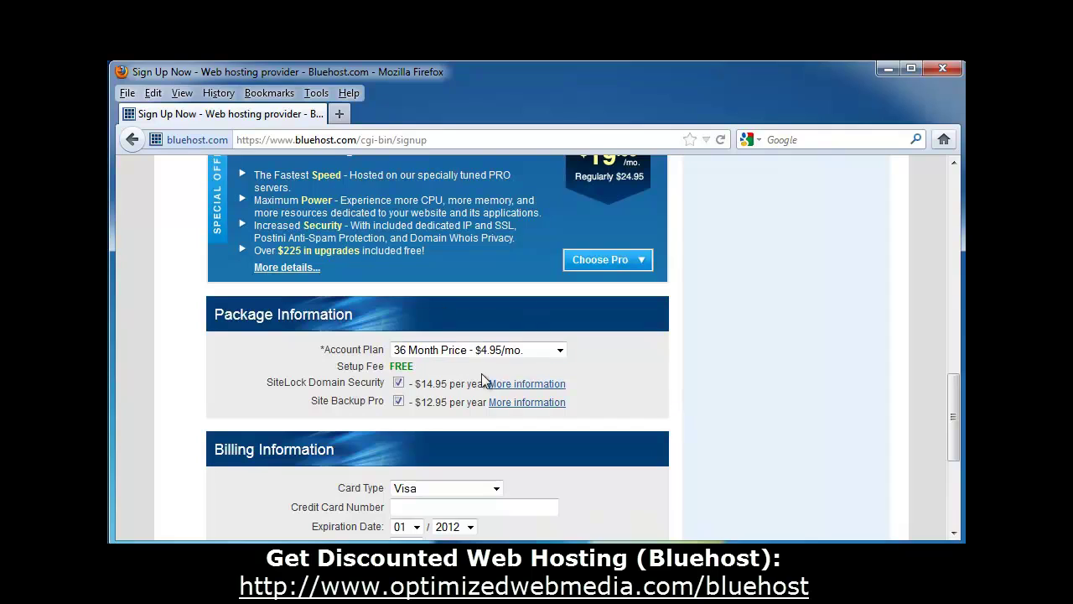
left_click(558, 352)
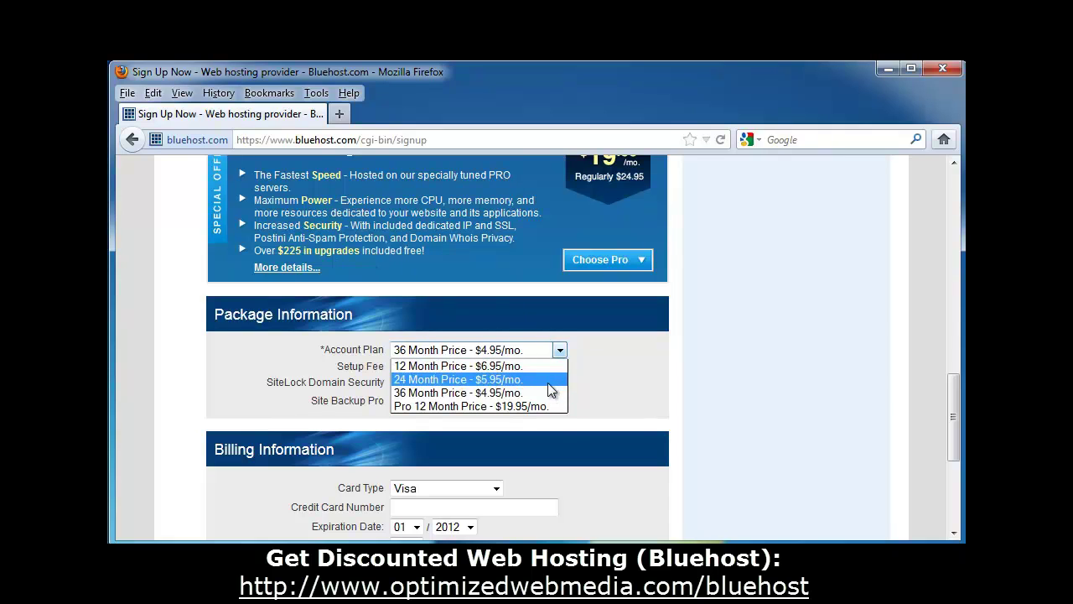
left_click(547, 382)
scroll(378, 291, "down", 2)
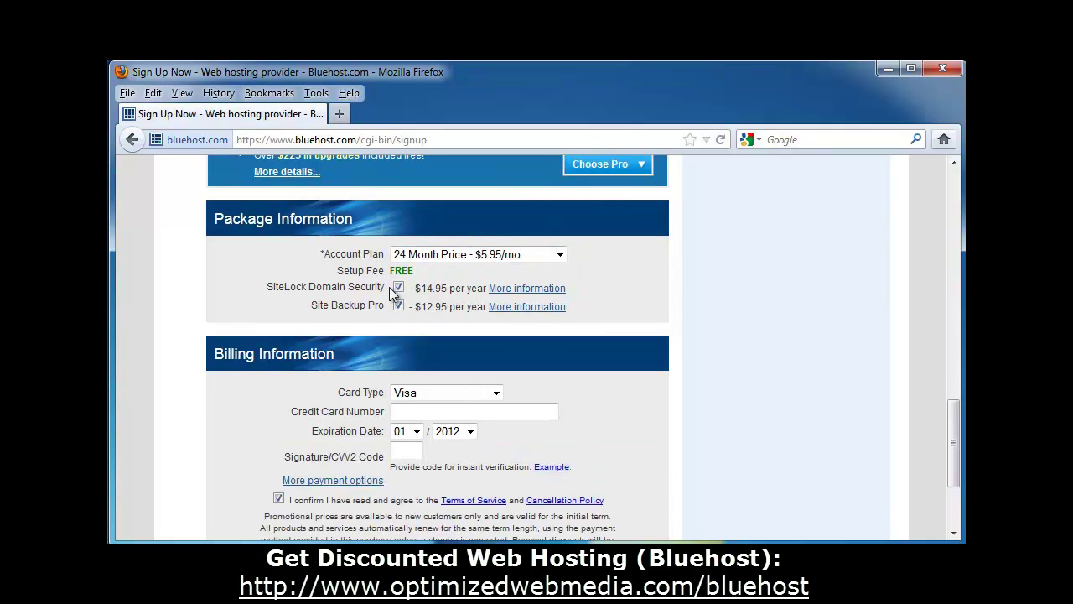
Read the SiteLock Domain Security details and close them.
left_click(517, 291)
scroll(600, 432, "down", 2)
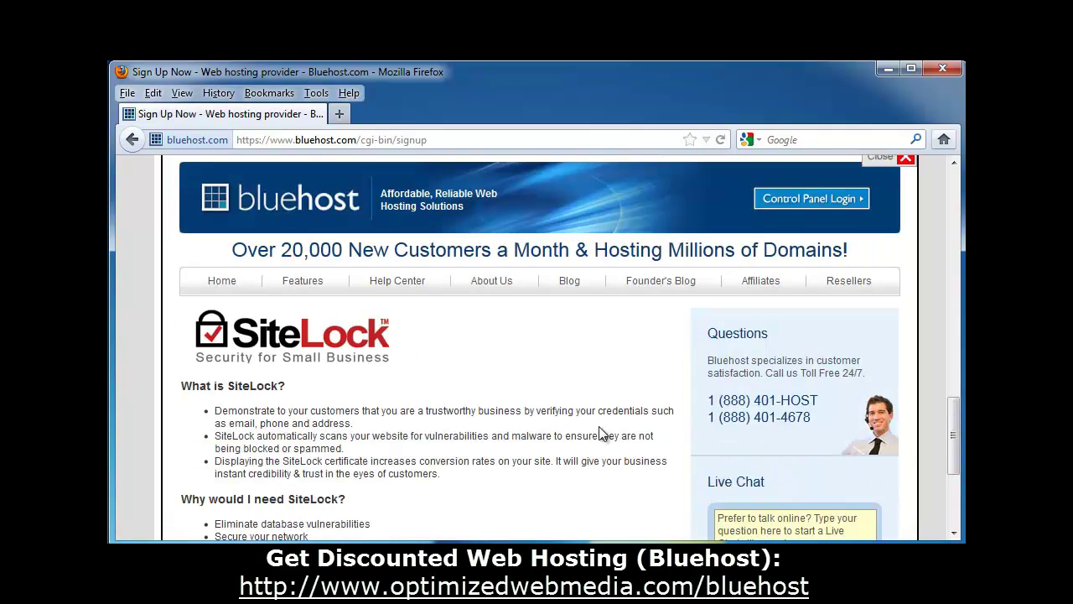
scroll(599, 433, "down", 2)
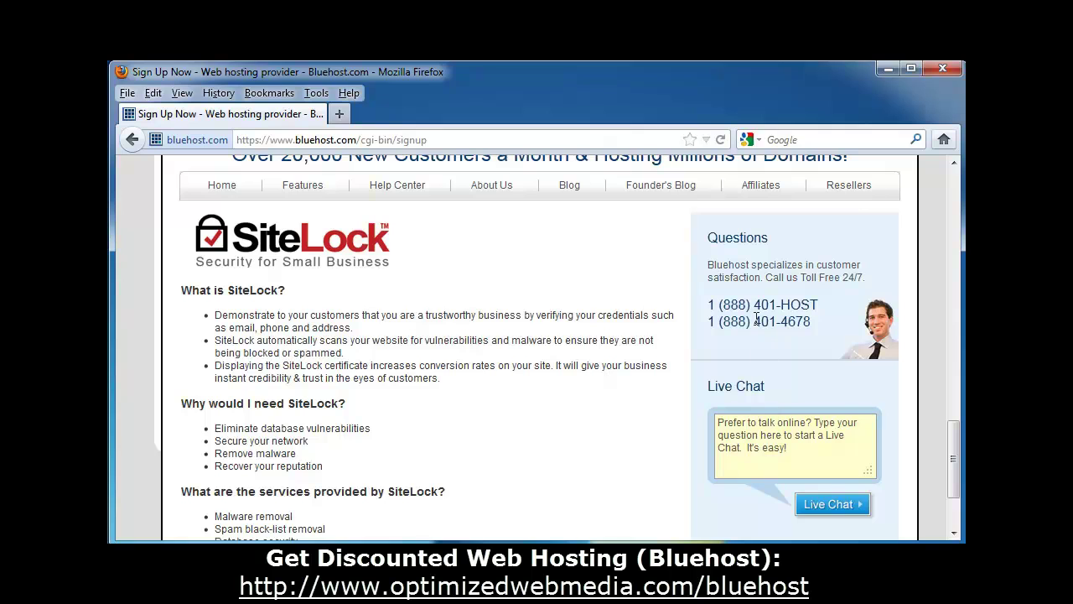
scroll(678, 325, "up", 3)
left_click(909, 253)
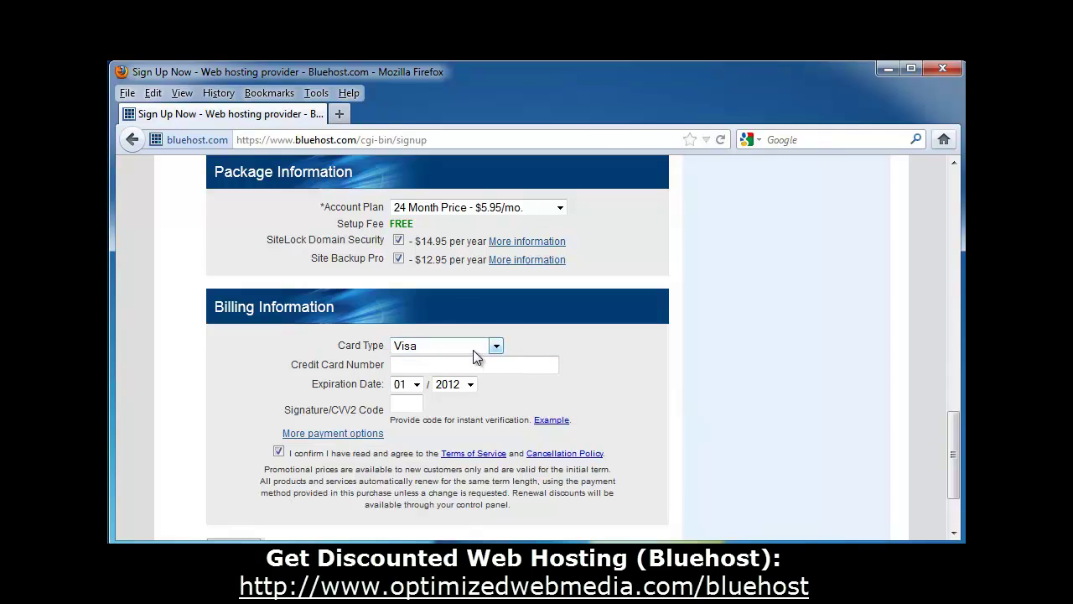
Show the additional payment options and set the card type to Master Card.
left_click(352, 435)
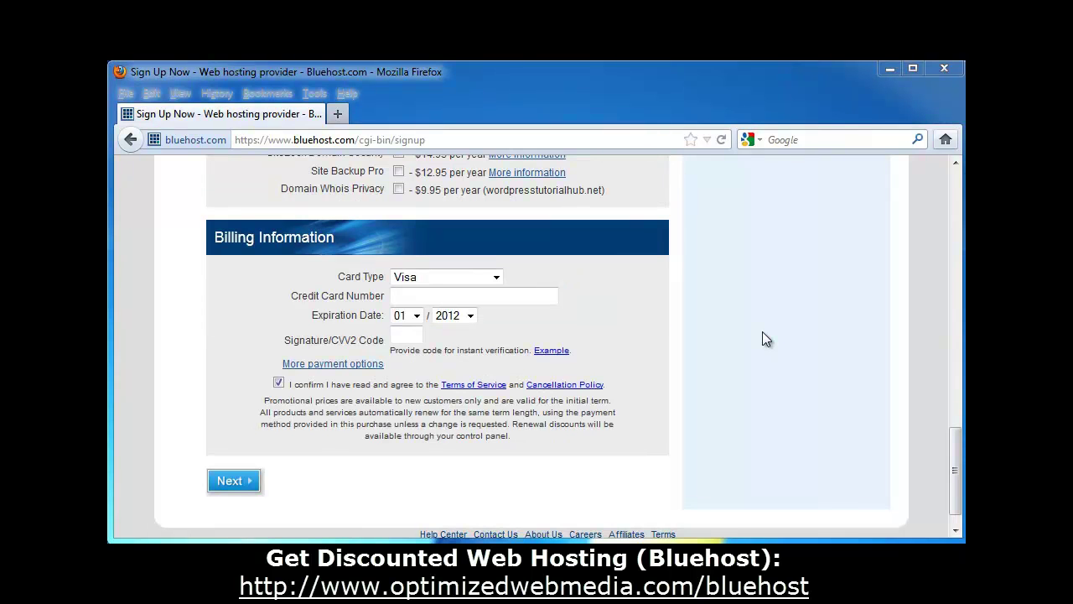
left_click(497, 278)
left_click(465, 306)
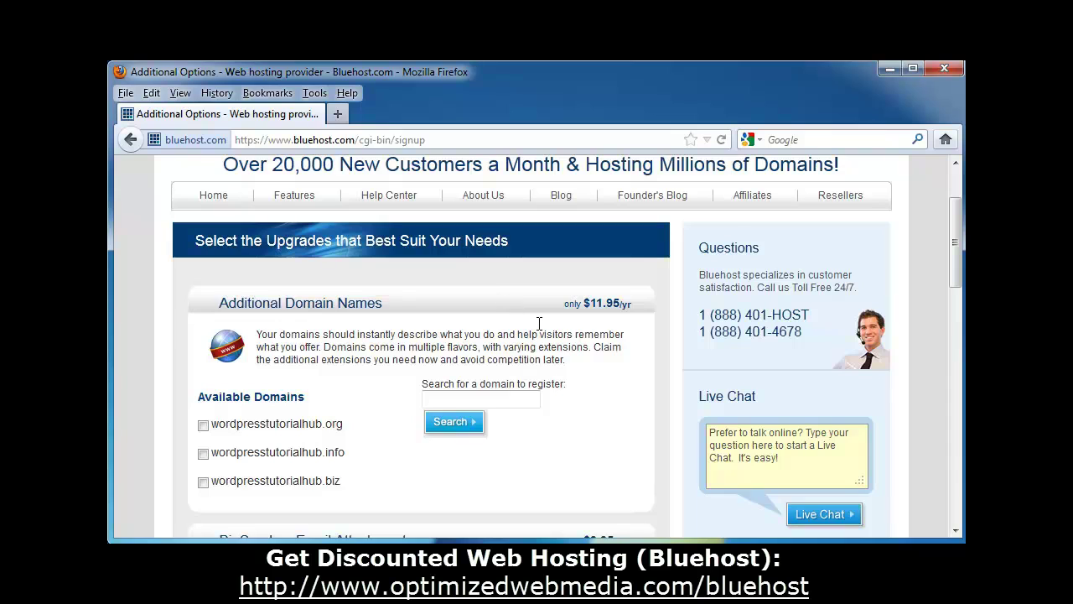
scroll(573, 476, "down", 2)
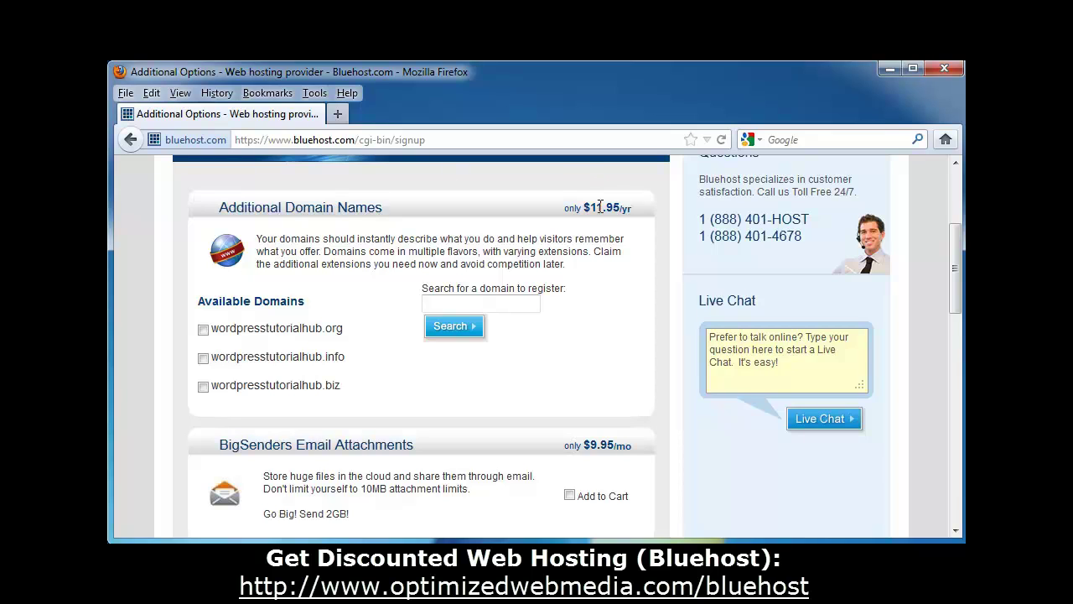
scroll(586, 354, "down", 4)
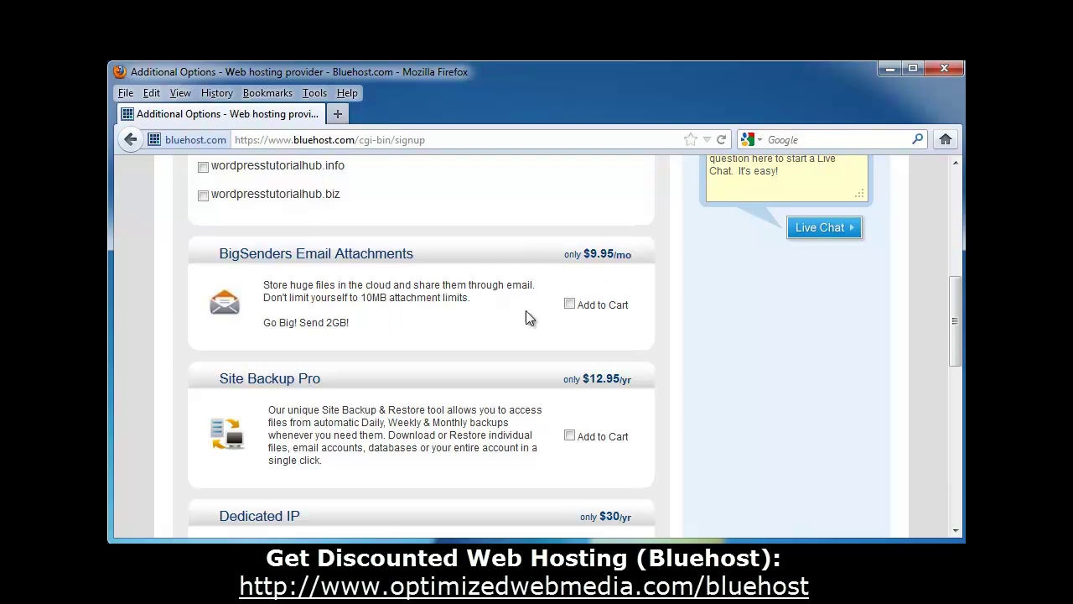
scroll(307, 239, "down", 2)
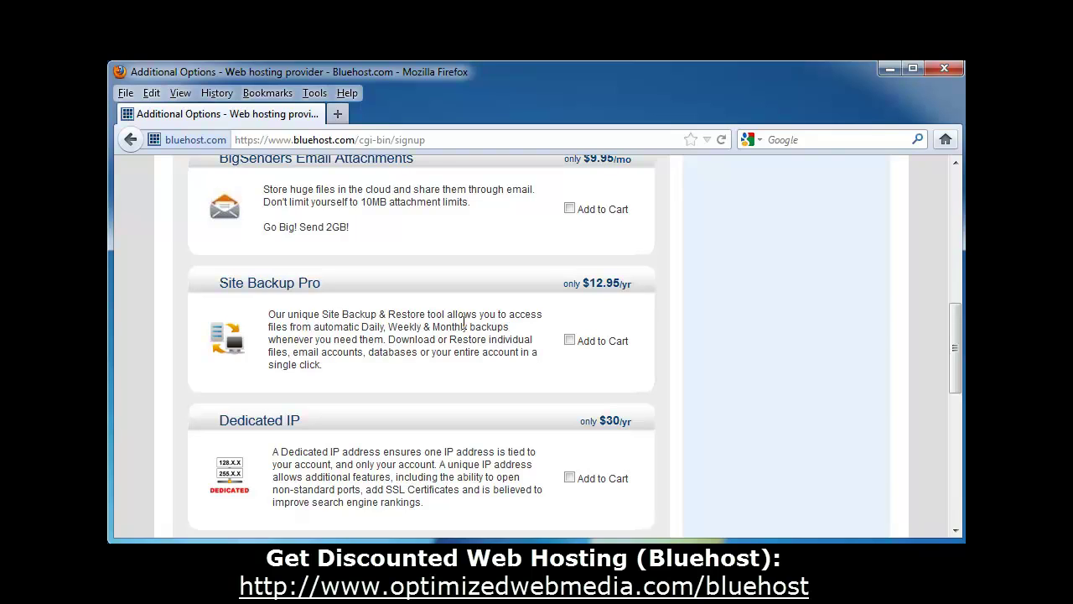
Check the SEO Linkbuilding domain list, then complete the upgrades step with no extras ($0.00).
scroll(464, 323, "down", 2)
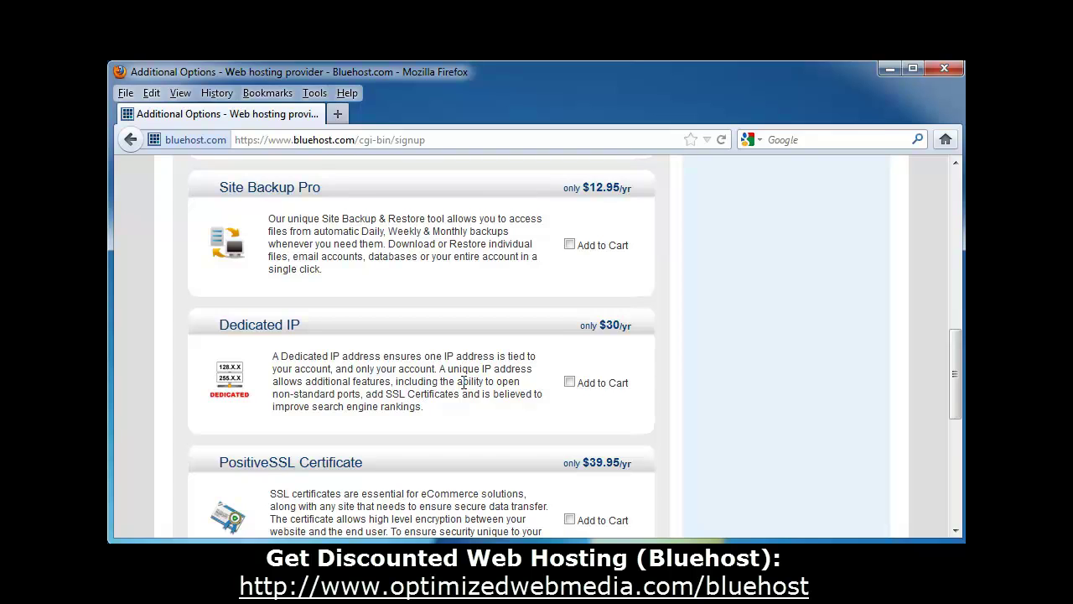
scroll(462, 374, "down", 4)
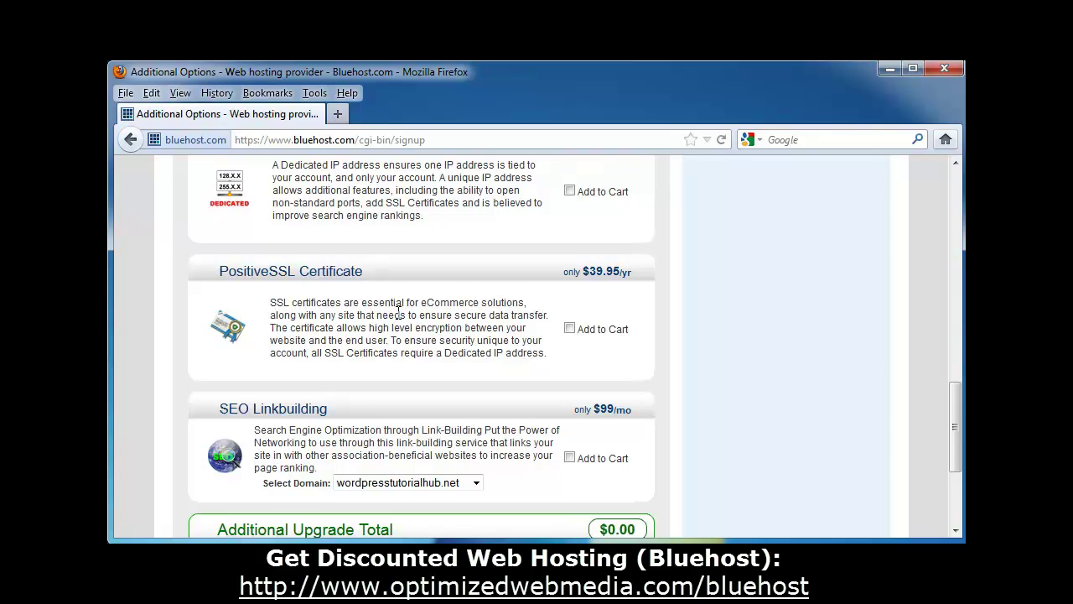
scroll(399, 313, "down", 2)
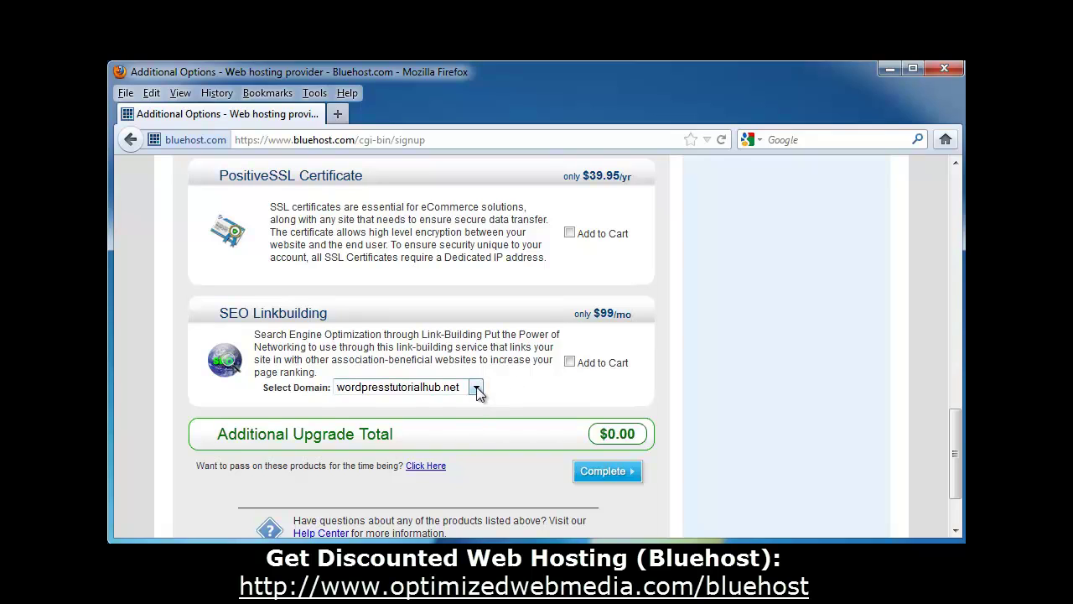
left_click(476, 387)
scroll(628, 452, "down", 2)
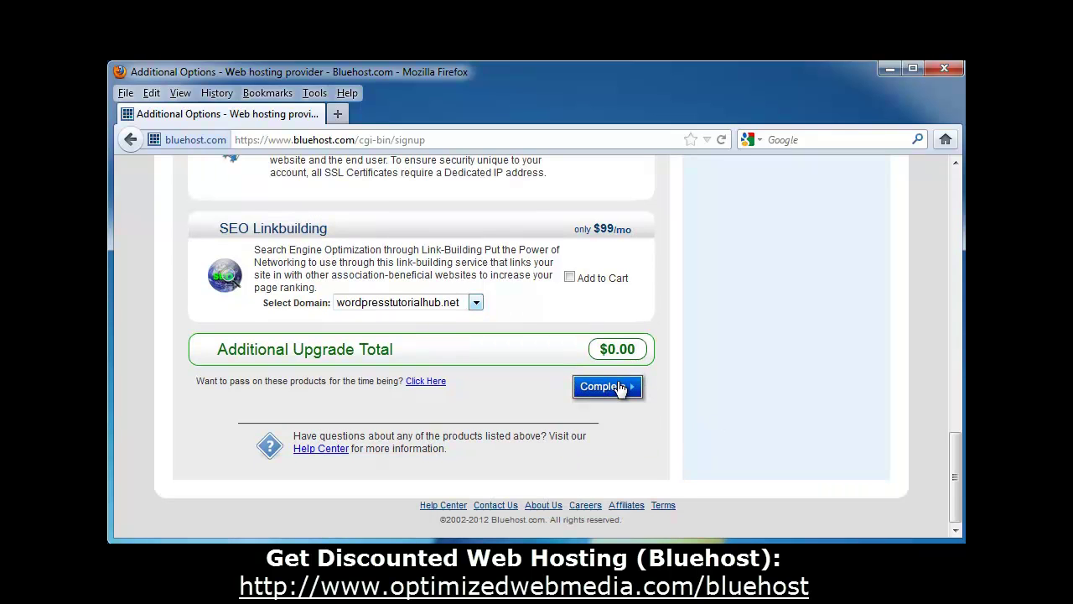
left_click(619, 388)
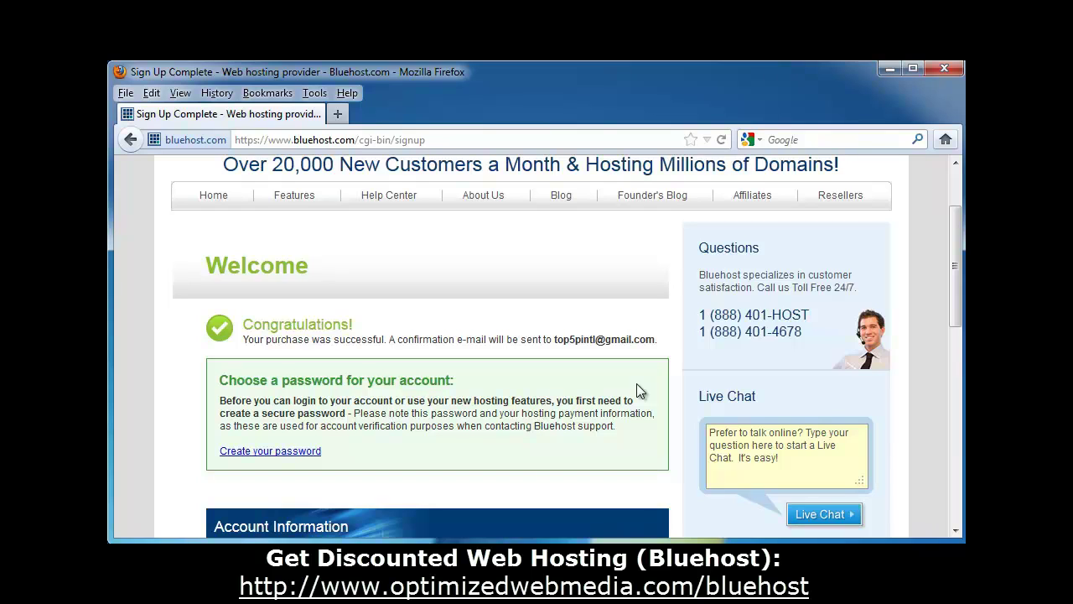
Follow the 'Create your password' link on the Welcome page.
left_click(252, 452)
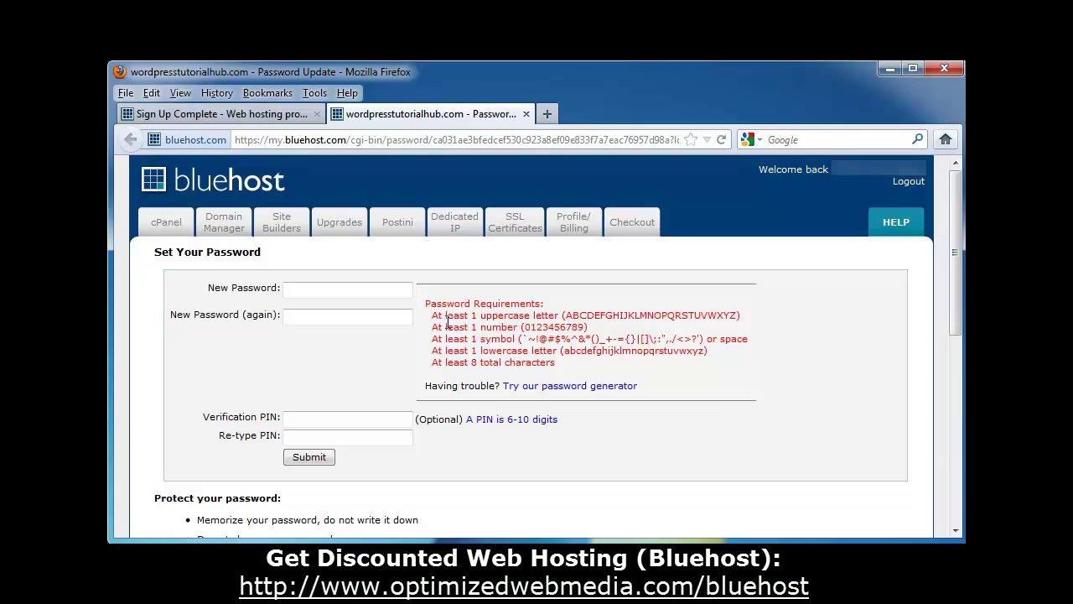
left_click(378, 291)
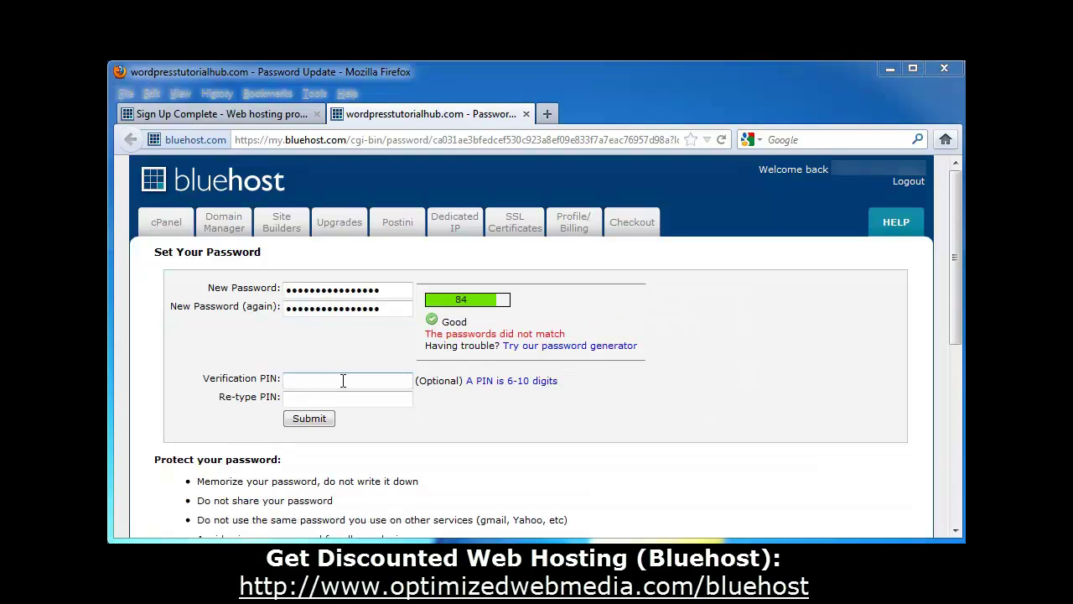
left_click(343, 381)
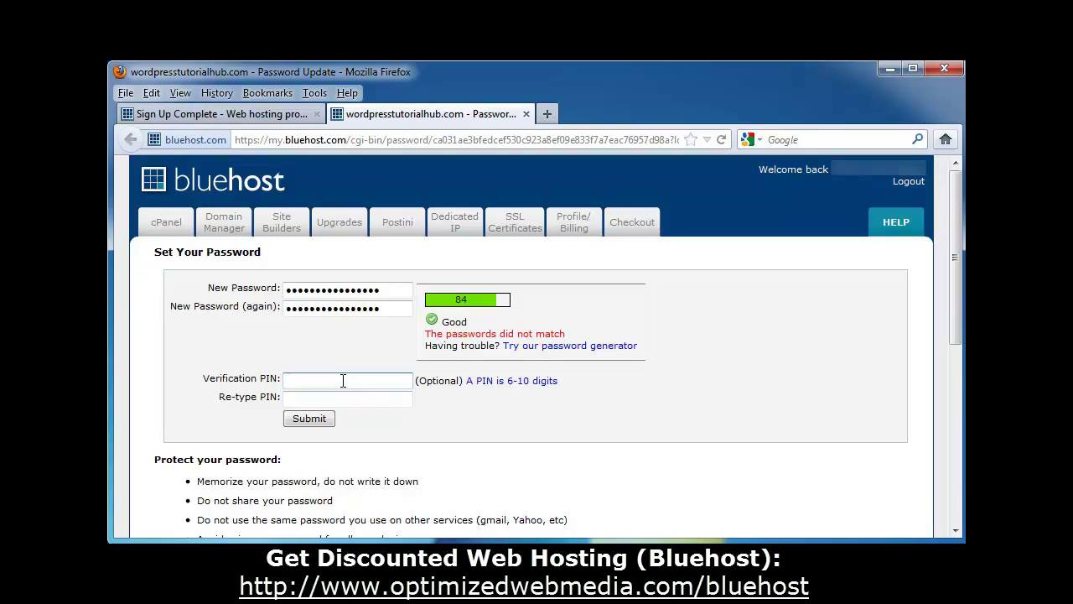
left_click(332, 399)
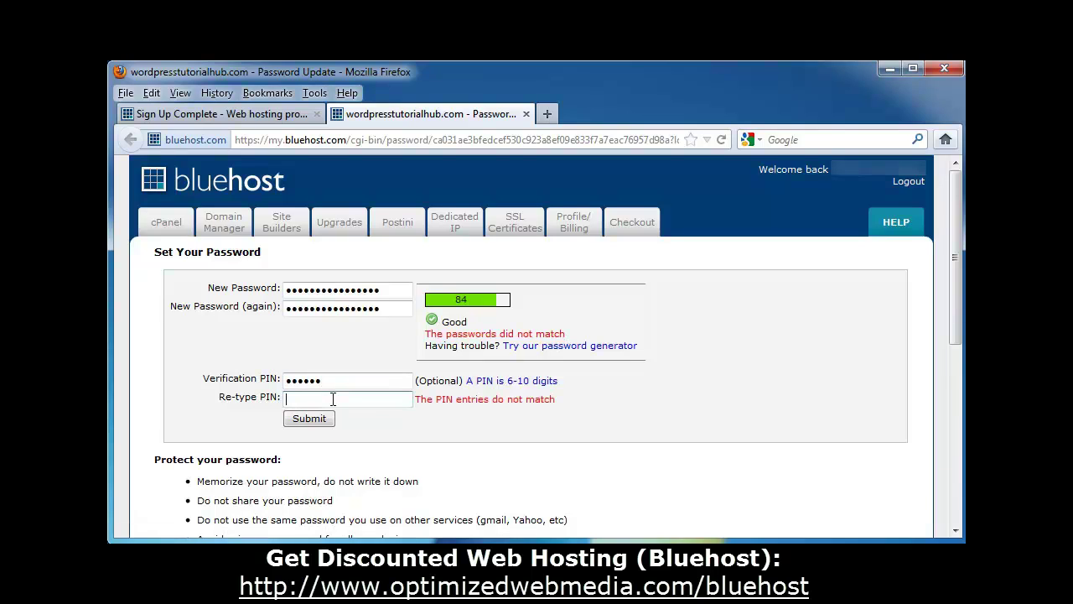
left_click_drag(368, 380, 179, 379)
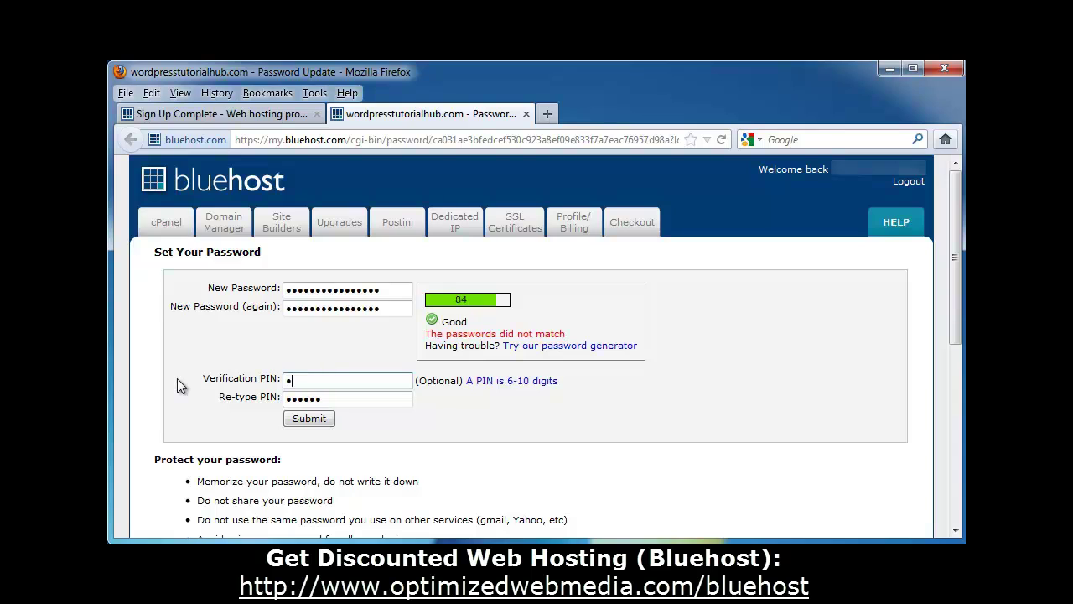
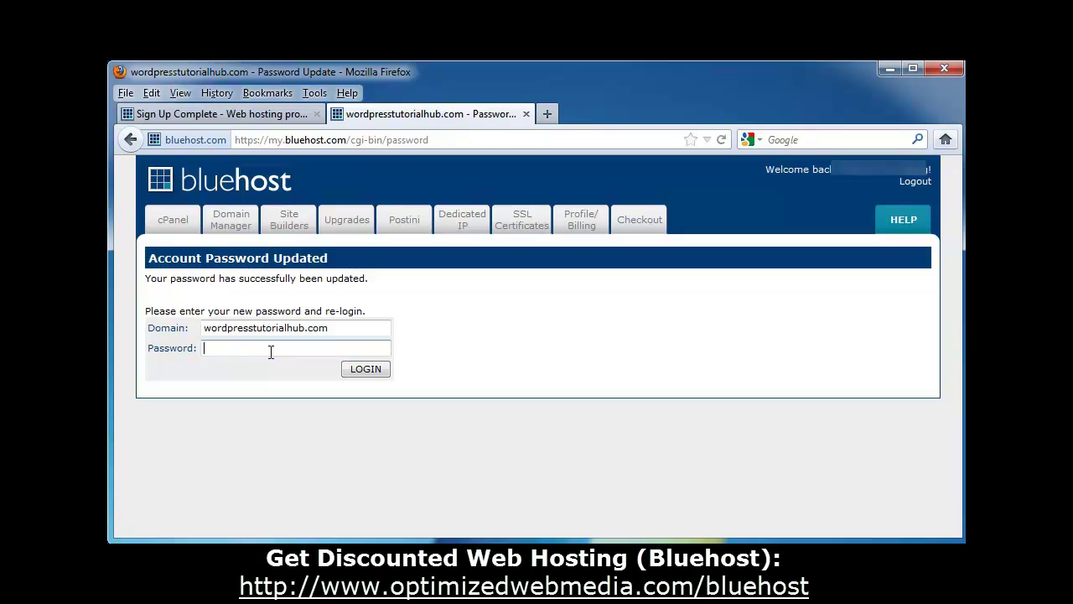
Submit the new password and PIN, then decline the welcome wizard with 'No thanks, I'm fine.'.
left_click(354, 370)
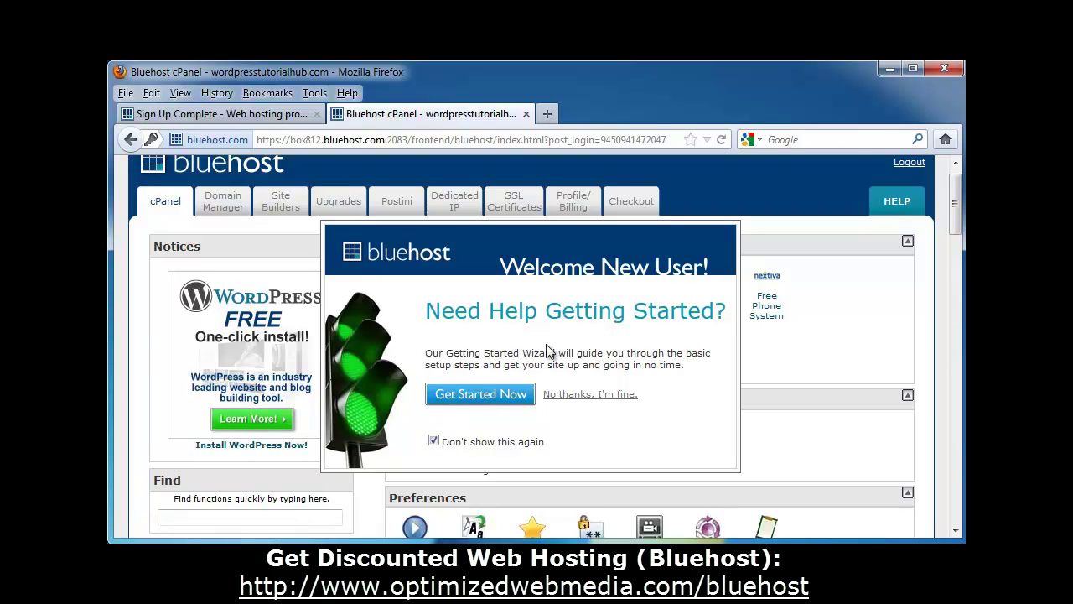
left_click(587, 398)
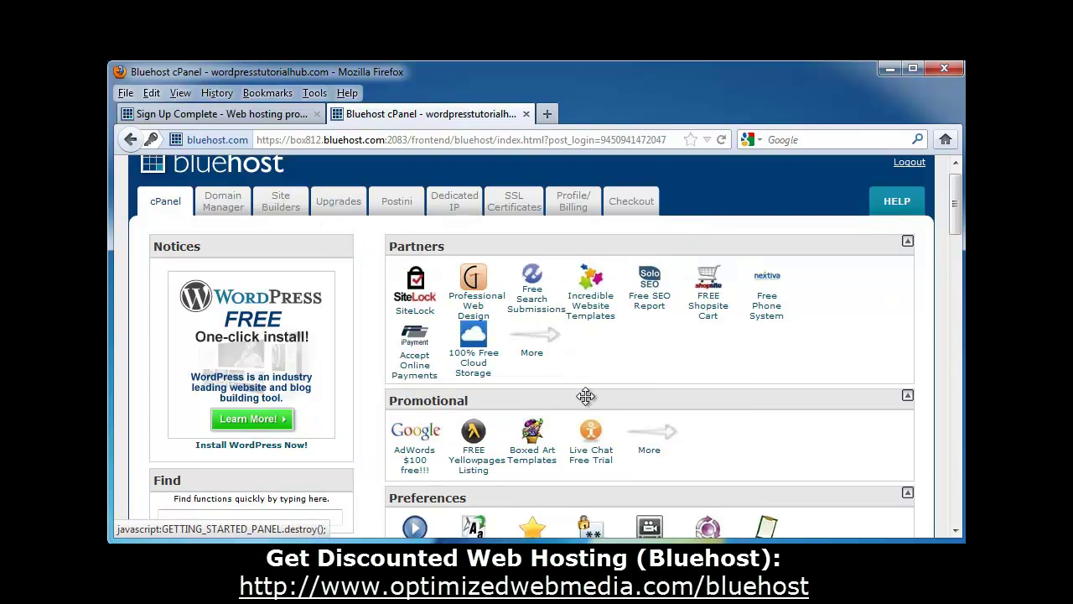